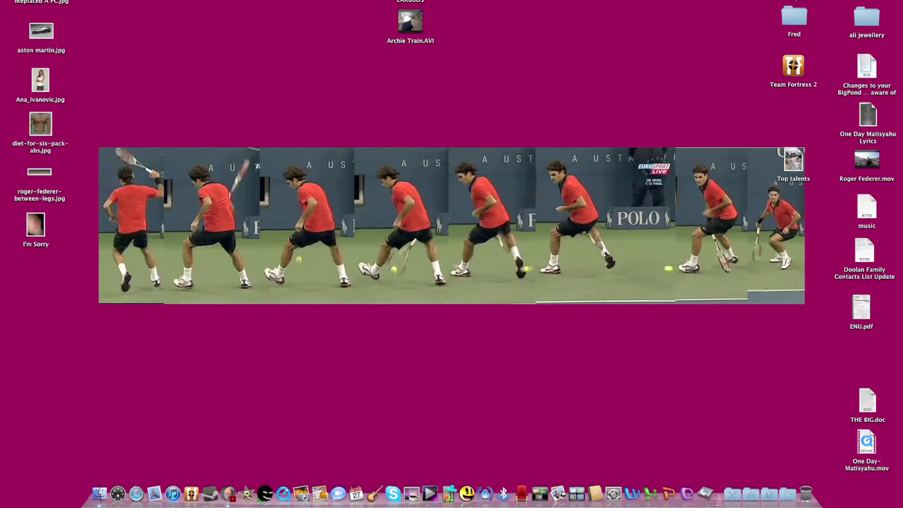
# - Open iMovie, generate the iPhoto video thumbnails now, and look through the clips of the One Day-Matisyahu project
pyautogui.click(246, 493)
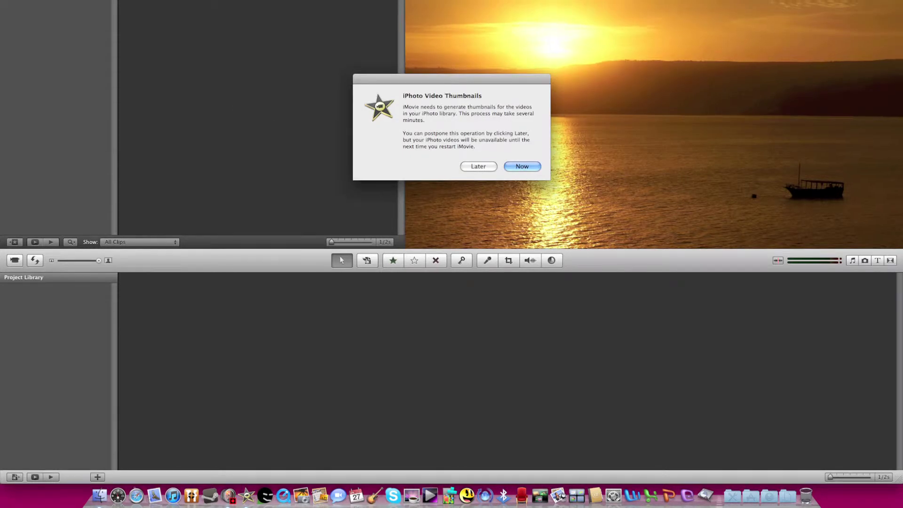
pyautogui.press('Return')
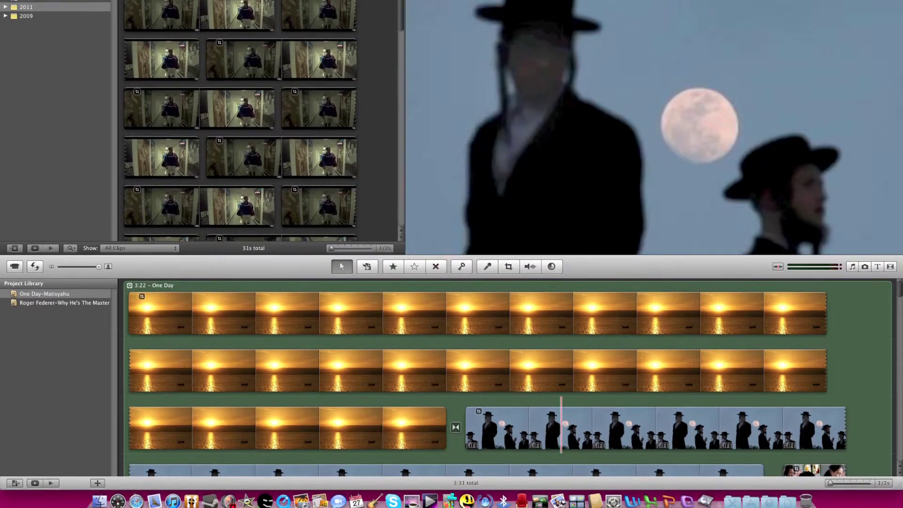
pyautogui.scroll(-20, 622, 449)
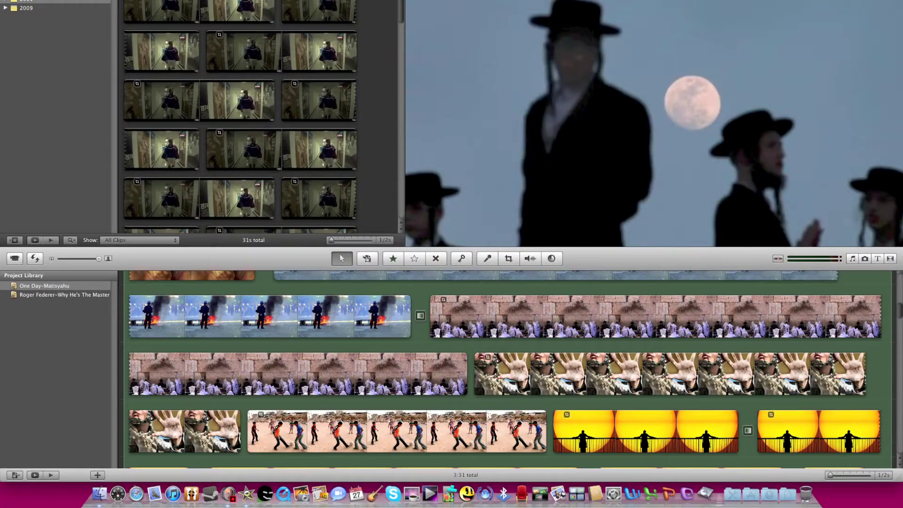
pyautogui.scroll(20, 504, 369)
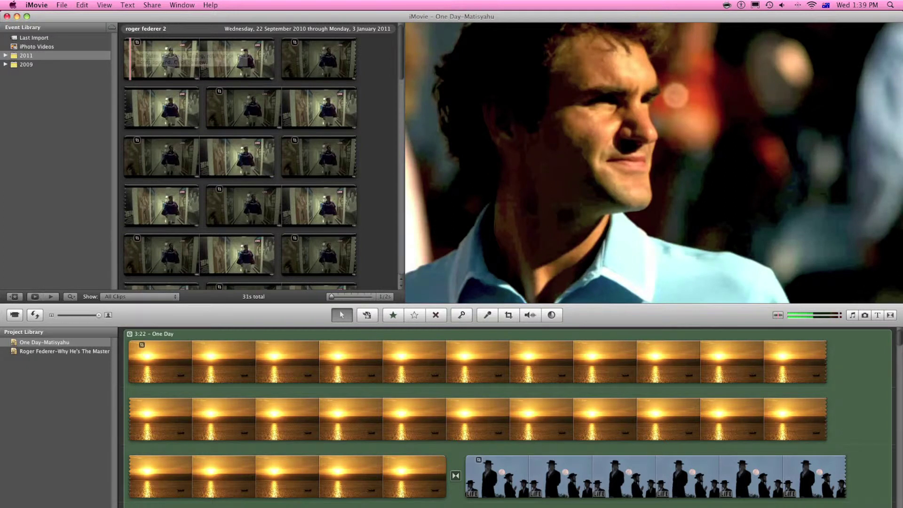
# - Start exporting the project using QuickTime, with Movie to QuickTime Movie as the export format
pyautogui.click(152, 5)
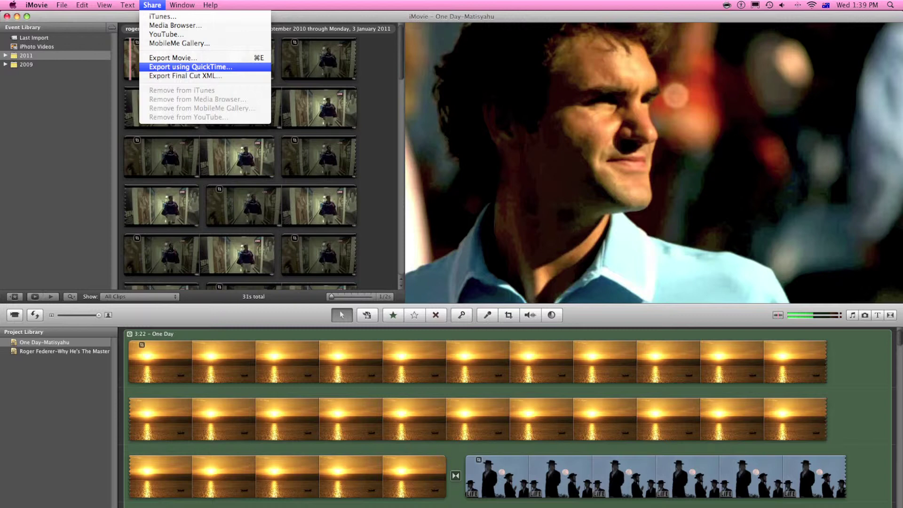
pyautogui.click(190, 66)
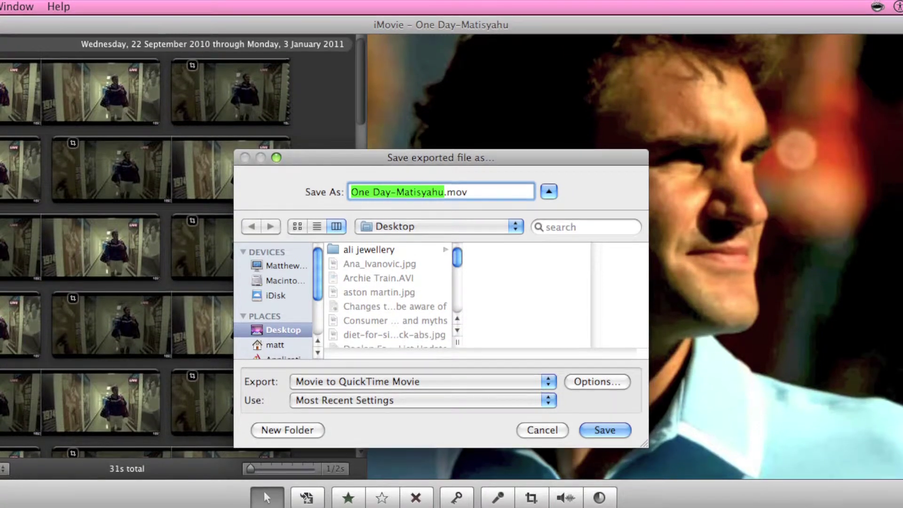
pyautogui.click(422, 382)
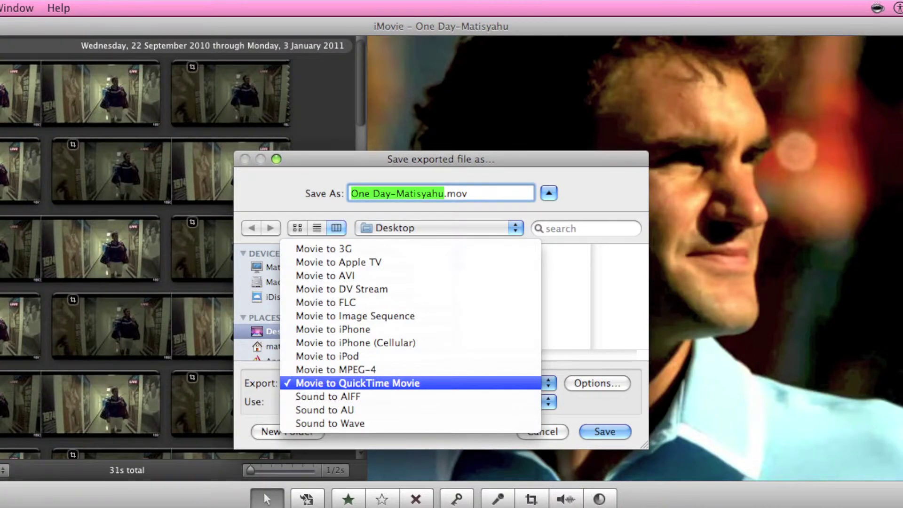
pyautogui.press('Up')
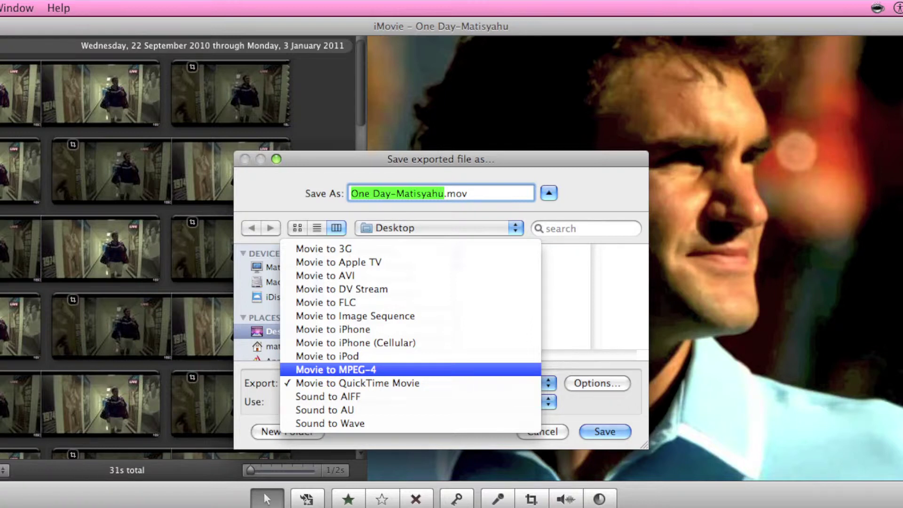
pyautogui.press('Up')
pyautogui.press('Up')
pyautogui.press('Up')
pyautogui.press('Down')
pyautogui.press('Up')
pyautogui.press('Down')
pyautogui.press('Down')
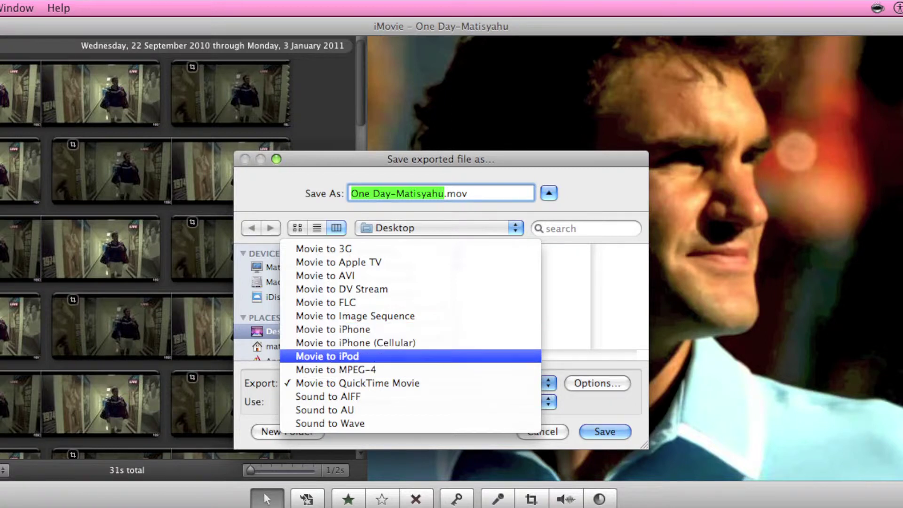
pyautogui.press('Down')
pyautogui.press('Down')
pyautogui.press('Down')
pyautogui.press('Up')
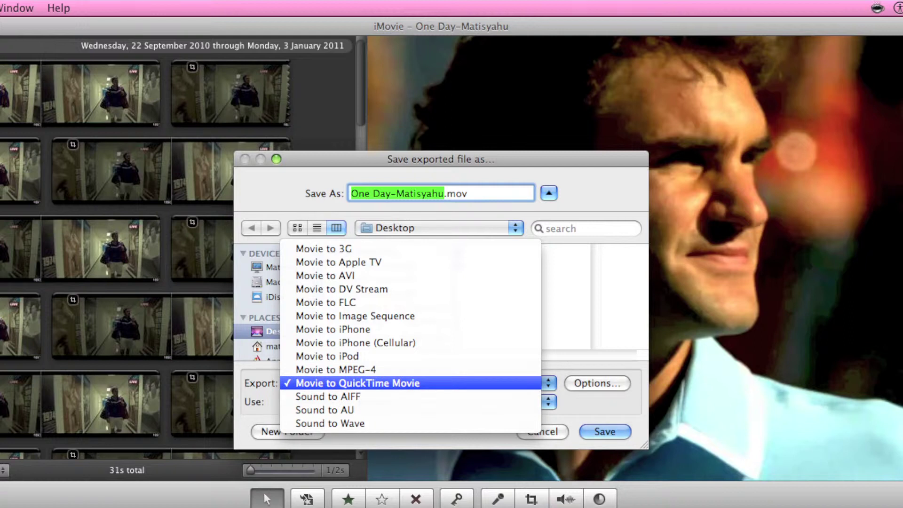
pyautogui.press('Return')
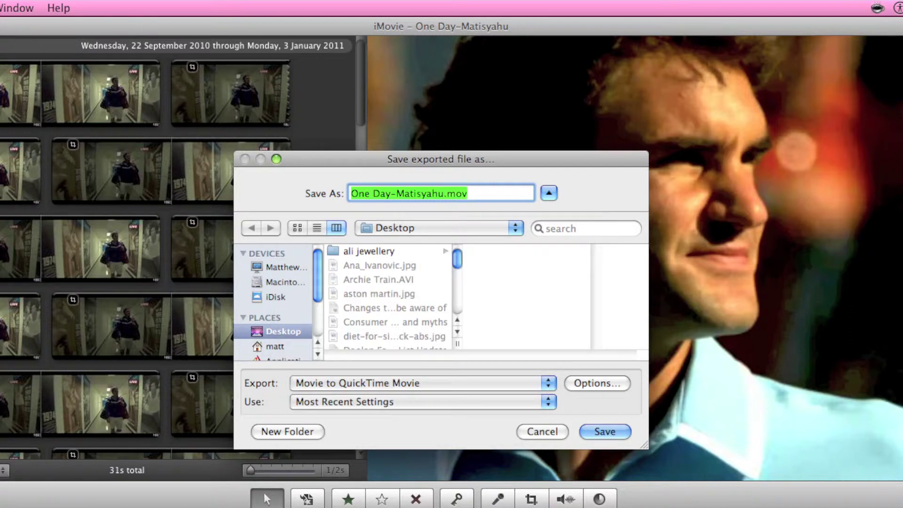
# - Set the export's video compression to H.264 with the Current frame rate and Best quality
pyautogui.click(597, 383)
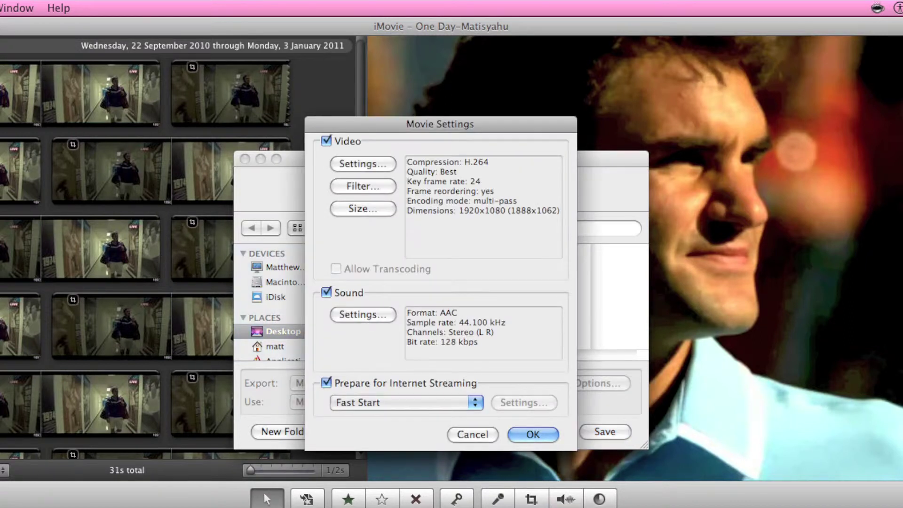
pyautogui.click(363, 164)
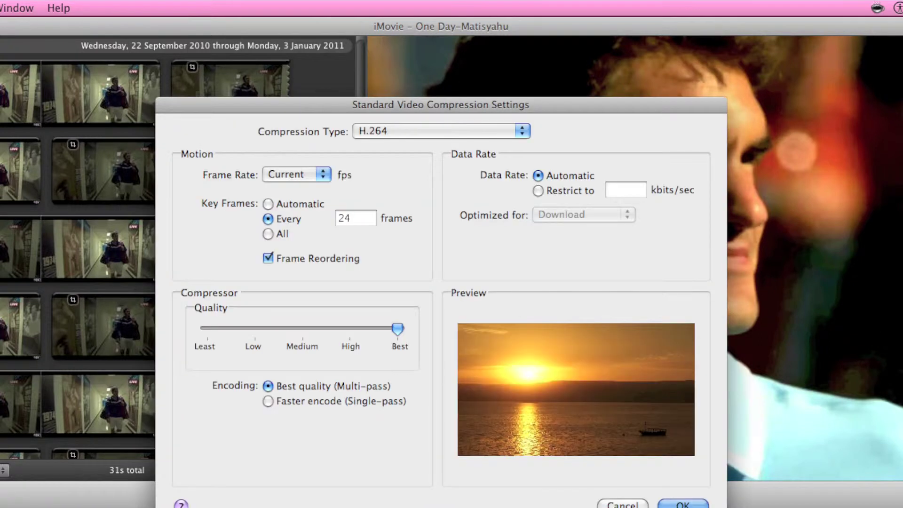
pyautogui.click(441, 131)
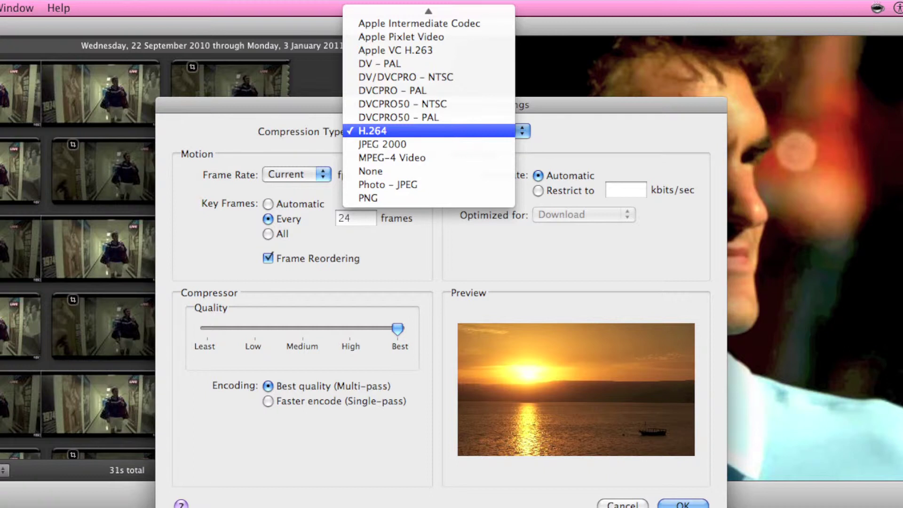
pyautogui.click(428, 130)
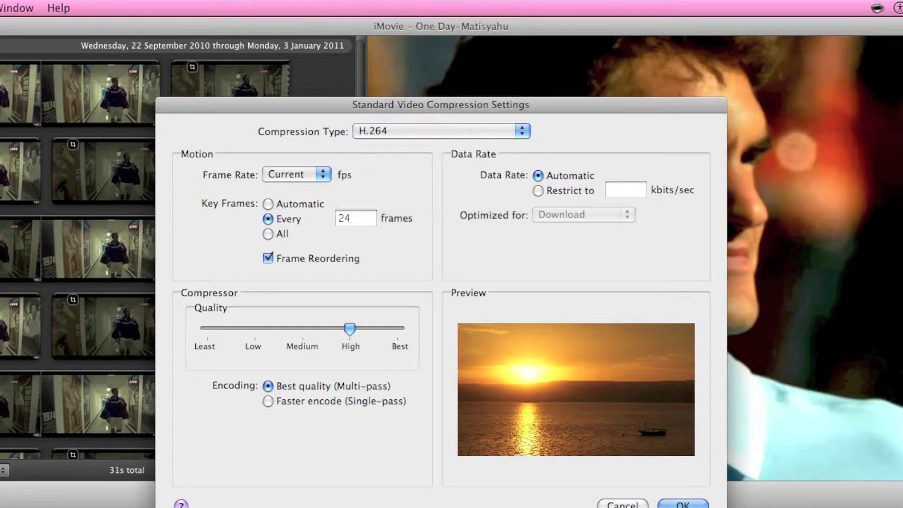
pyautogui.click(296, 174)
pyautogui.click(286, 174)
pyautogui.moveTo(349, 329); pyautogui.dragTo(397, 328)
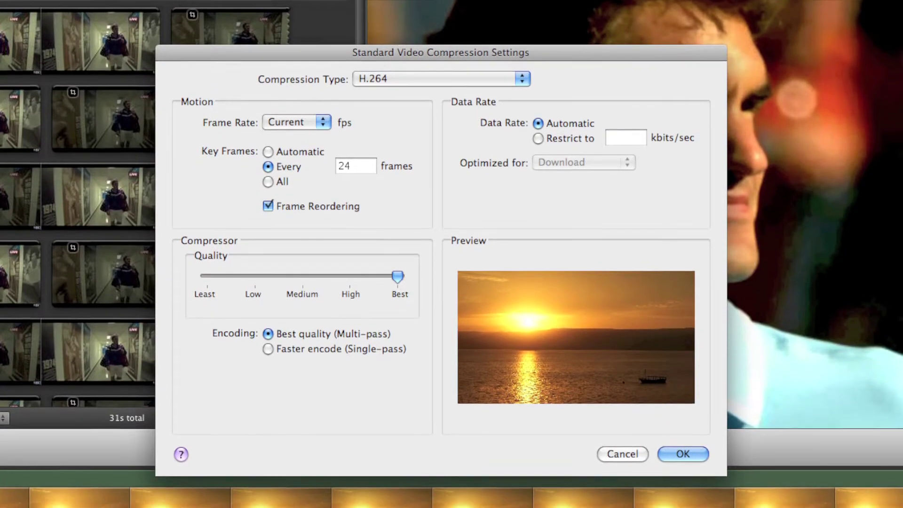
pyautogui.press('Return')
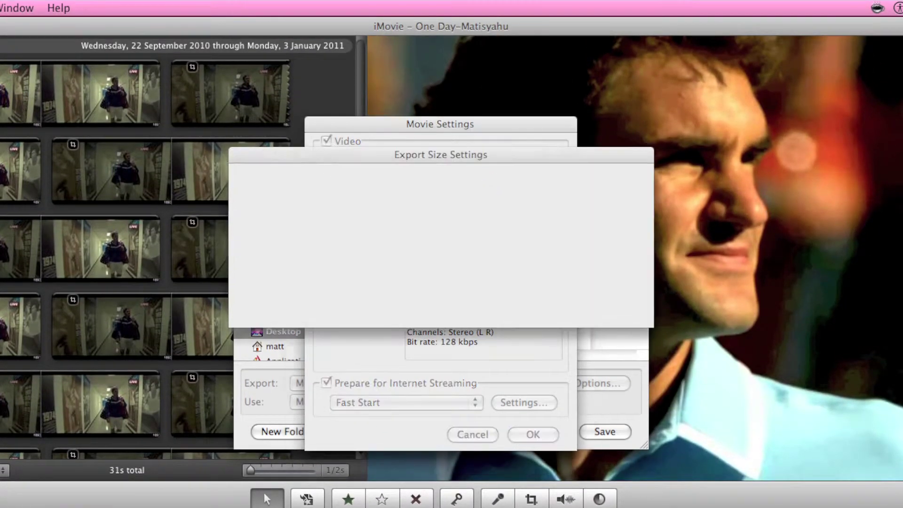
# - Set the export size dimensions to HD 1920 x 1080 16:9
pyautogui.click(378, 186)
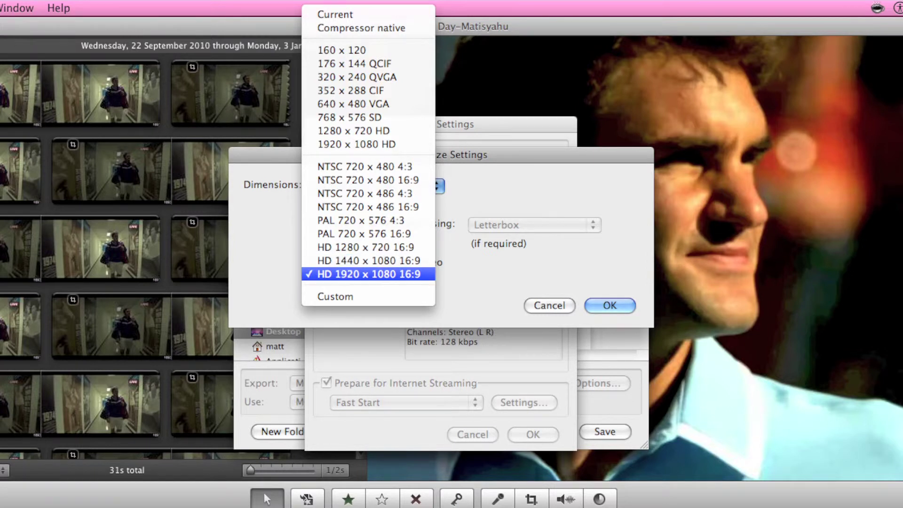
pyautogui.click(368, 273)
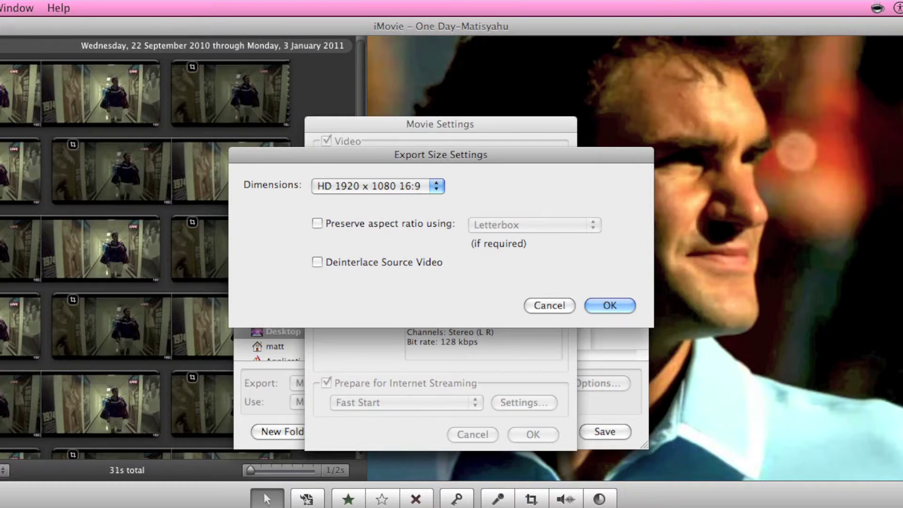
pyautogui.press('Return')
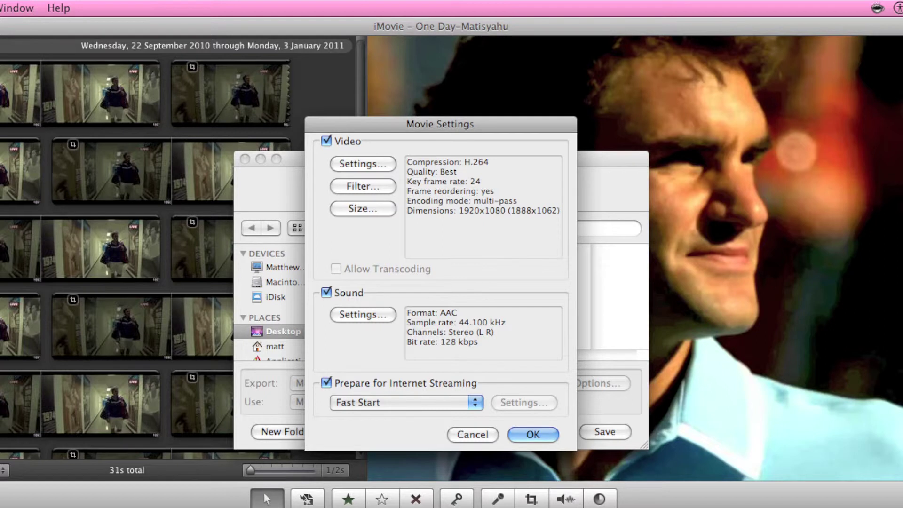
# - Set the export's sound to AAC, Stereo (L R) and Best render quality, and accept the movie settings
pyautogui.click(363, 314)
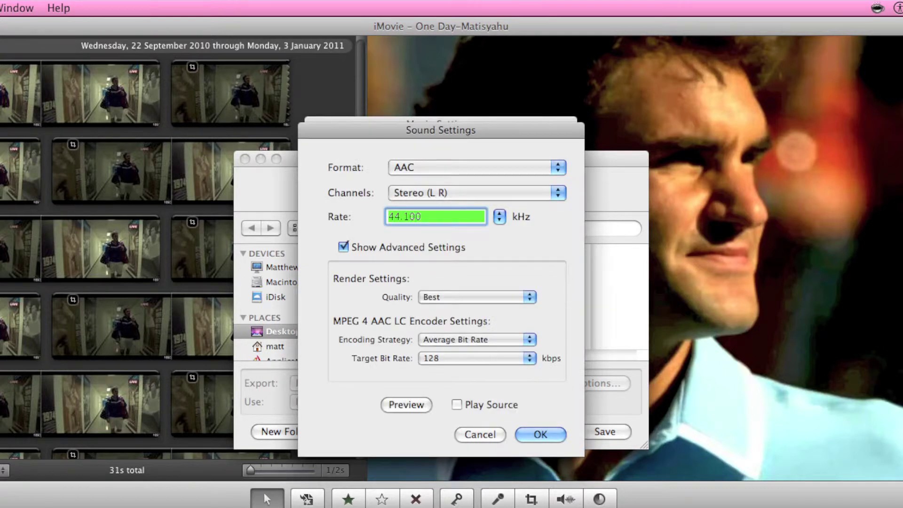
pyautogui.click(476, 167)
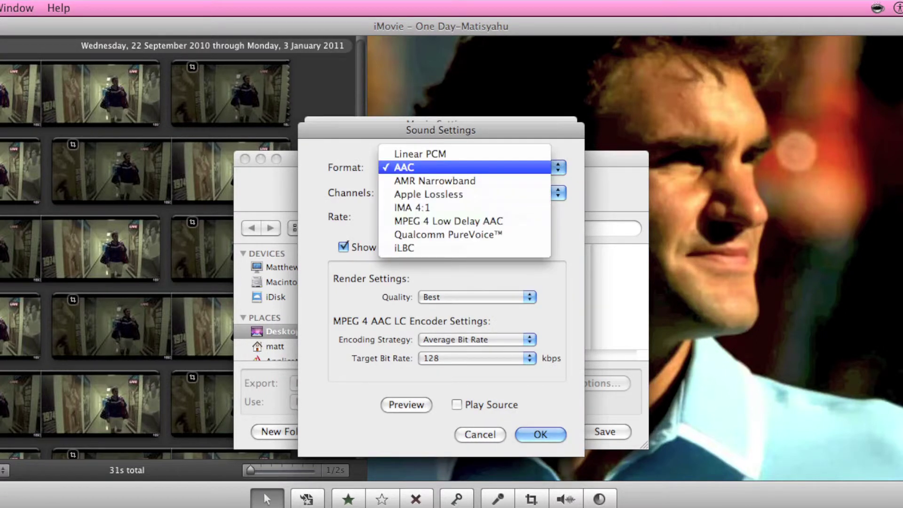
pyautogui.click(476, 167)
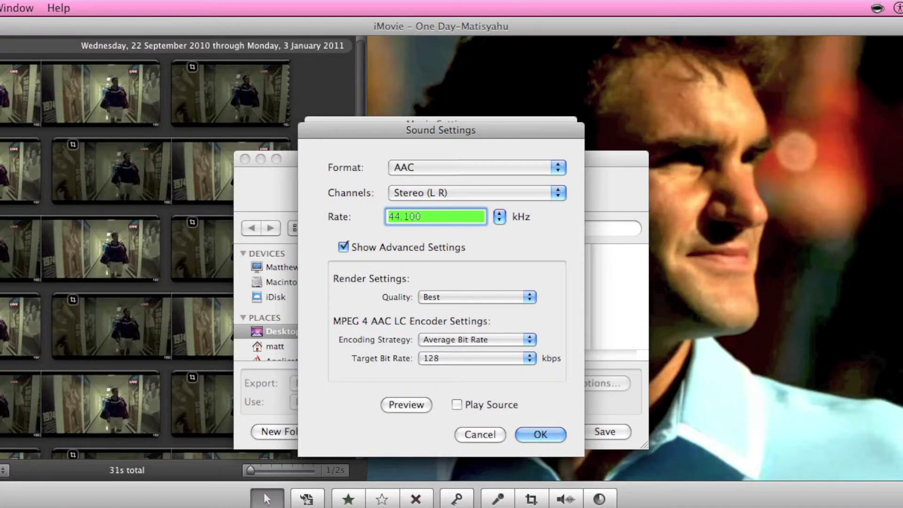
pyautogui.click(470, 193)
pyautogui.click(466, 193)
pyautogui.click(475, 297)
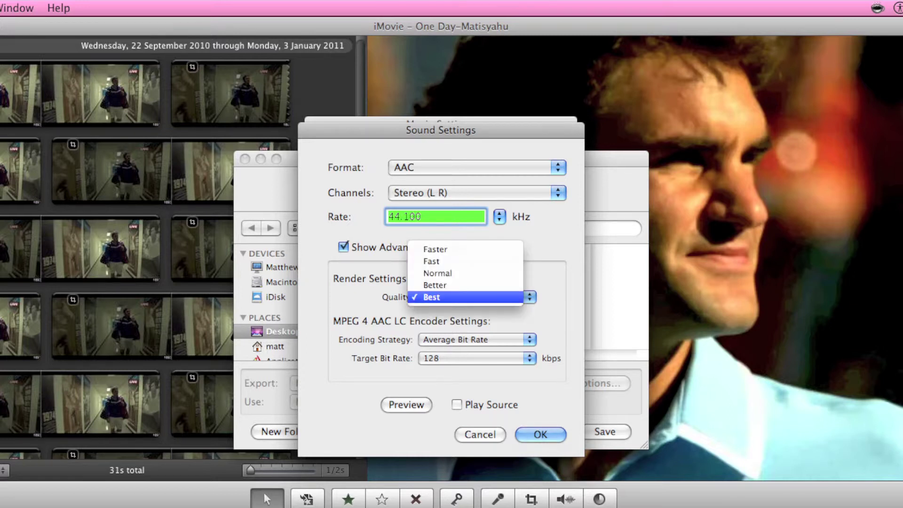
pyautogui.click(475, 297)
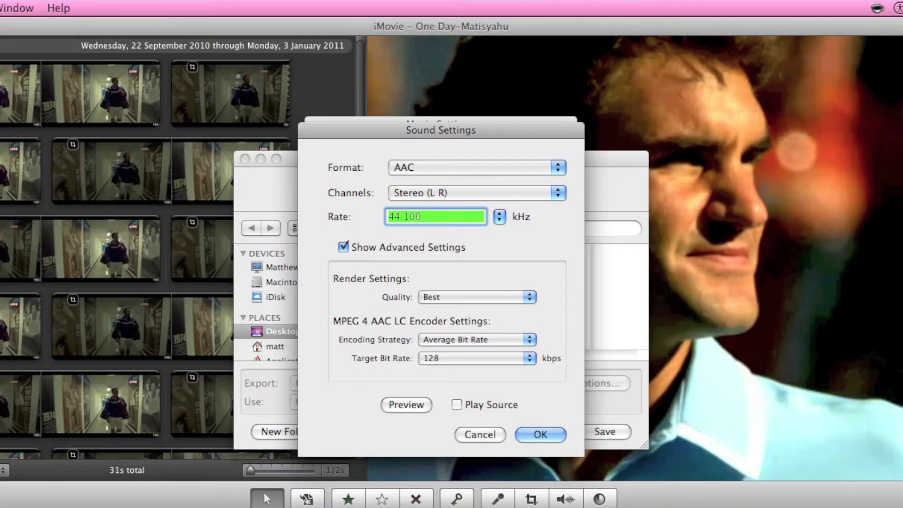
pyautogui.press('Return')
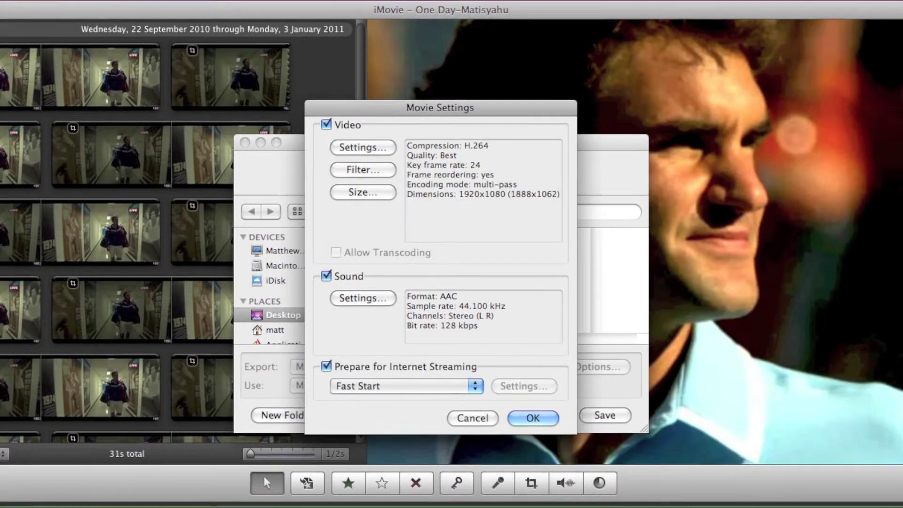
pyautogui.press('Return')
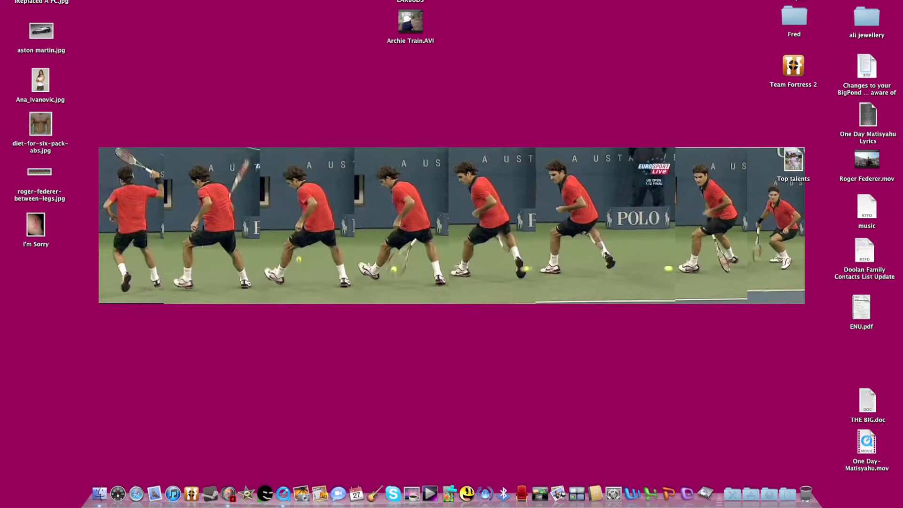
# - Open the exported One Day-Matisyahu.mov from the desktop, and go to YouTube's video upload page in Safari
pyautogui.doubleClick(866, 442)
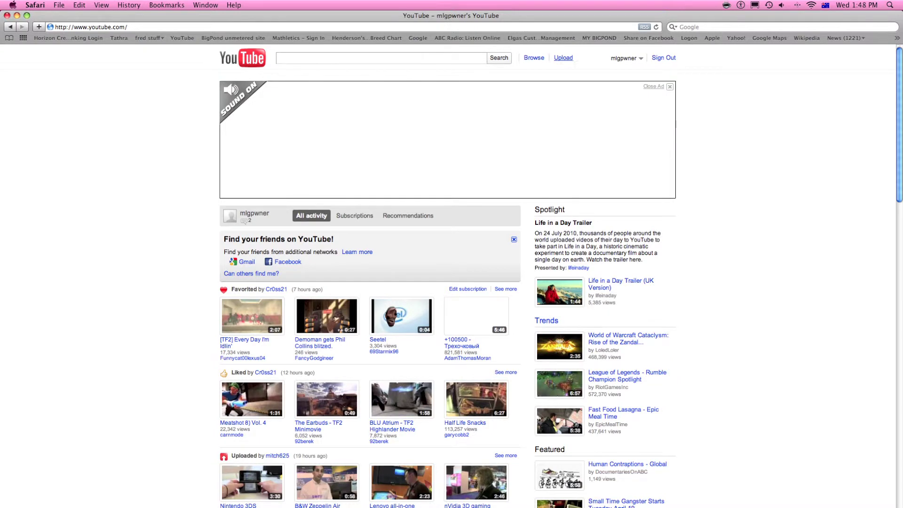
pyautogui.click(563, 57)
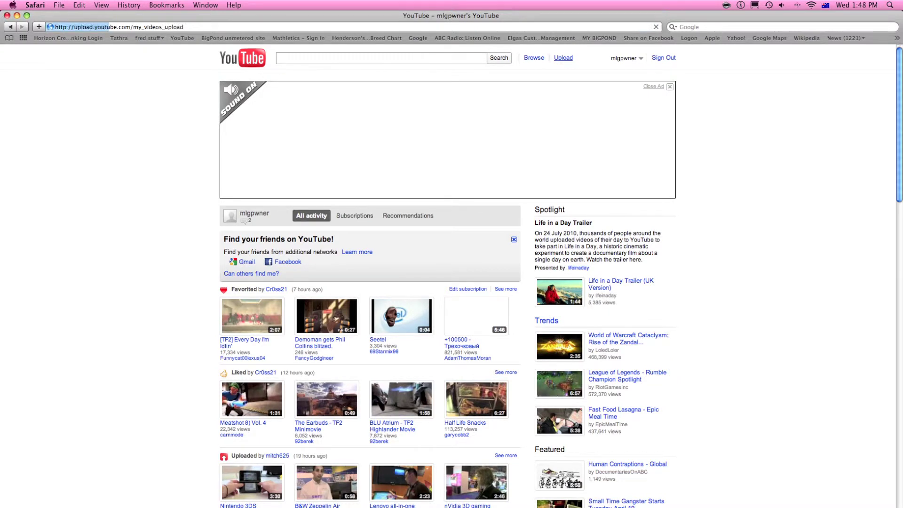